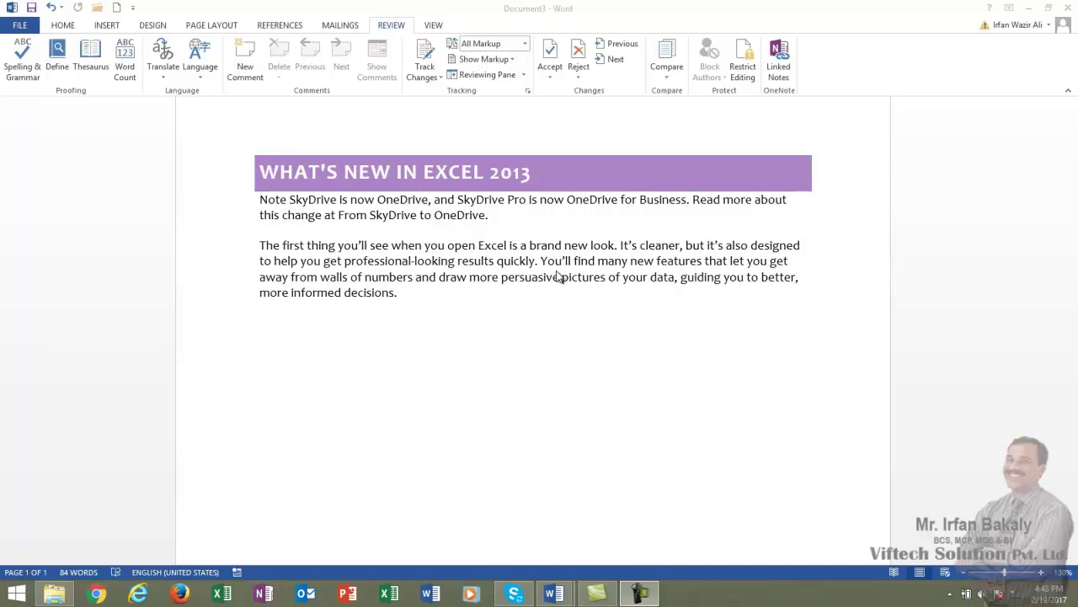
# - In Restrict Editing, allow only 'No changes (Read only)' editing in the document
pyautogui.click(745, 60)
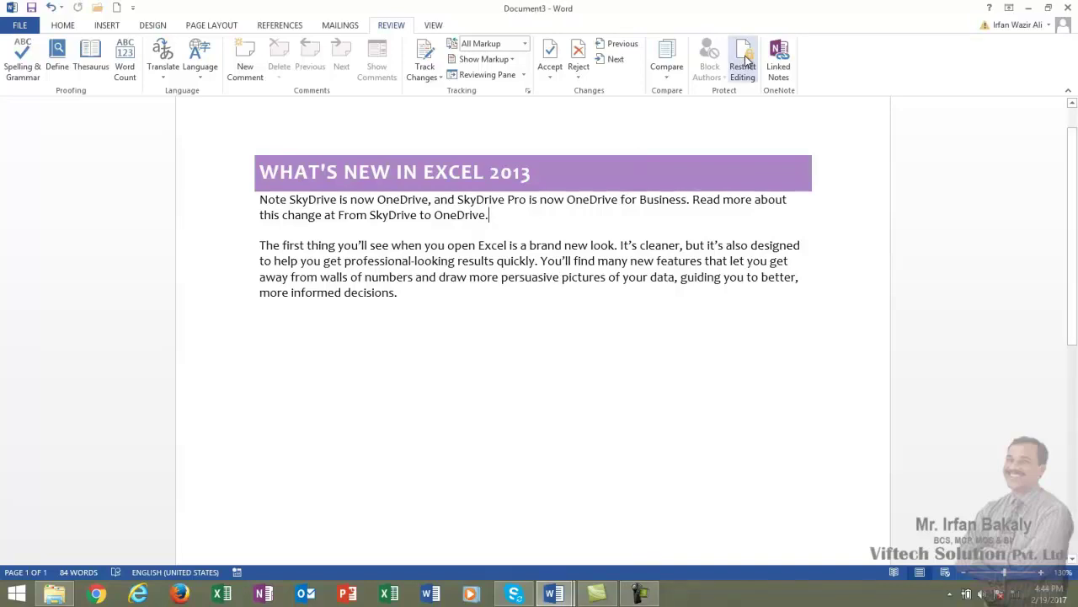
pyautogui.click(744, 57)
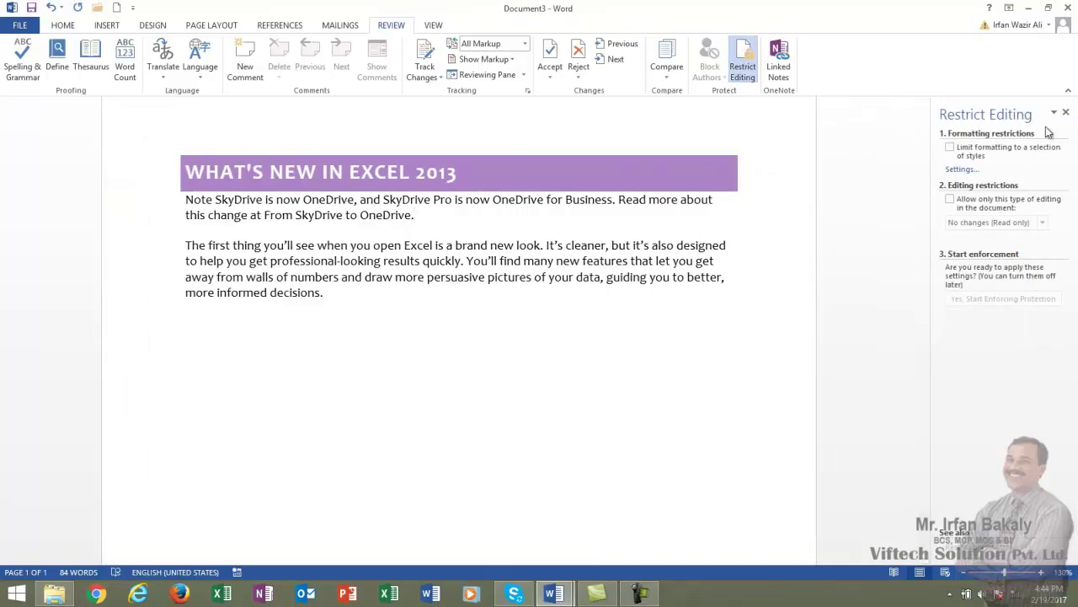
pyautogui.click(951, 199)
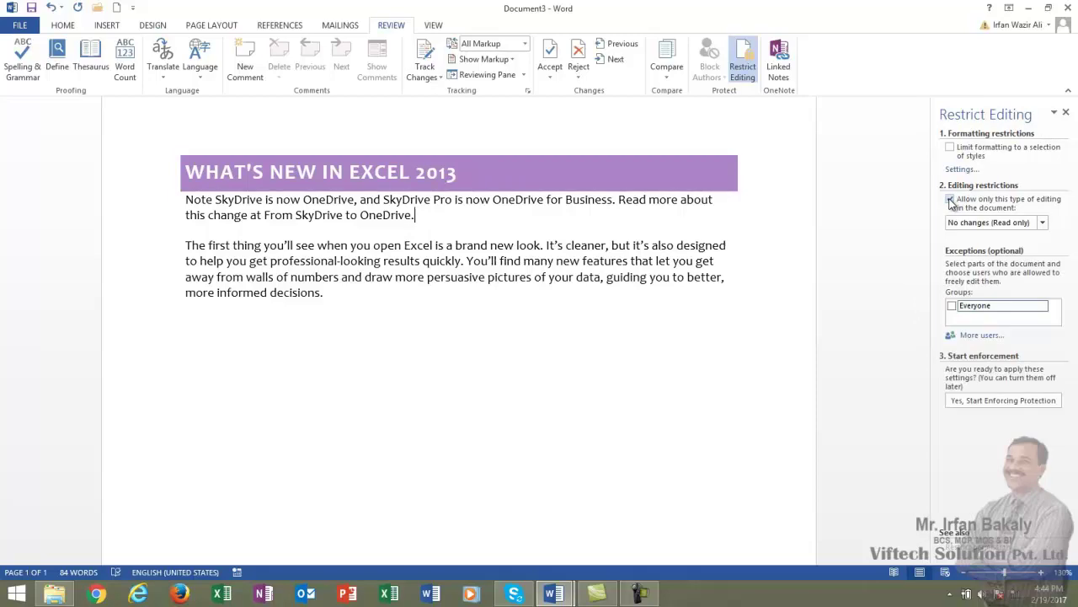
pyautogui.click(1022, 226)
pyautogui.click(995, 260)
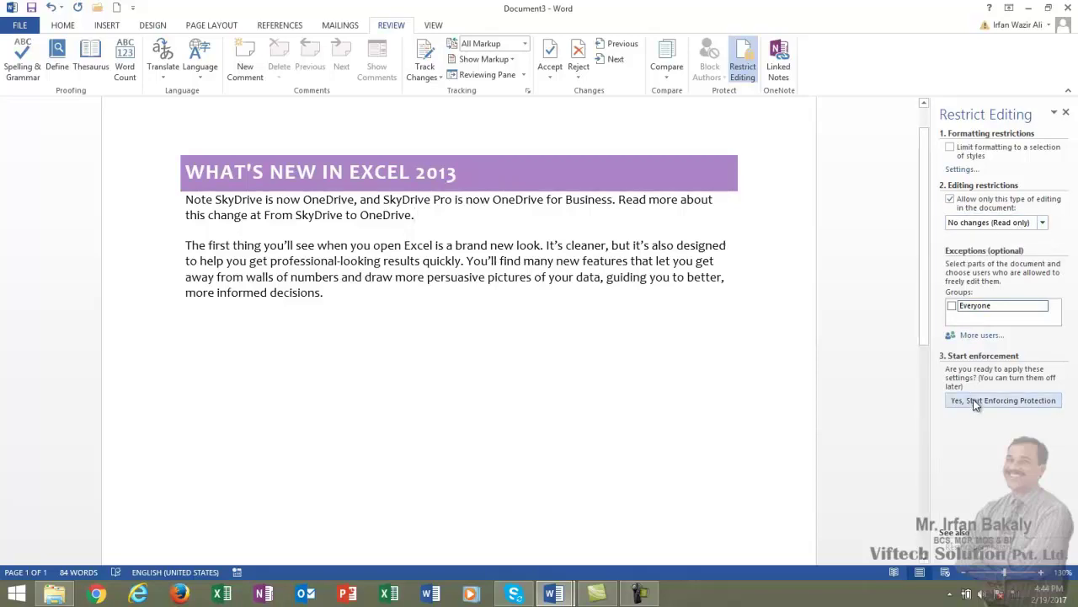
# - Enforce the read-only protection with a password, then close the Restrict Editing pane
pyautogui.click(1025, 410)
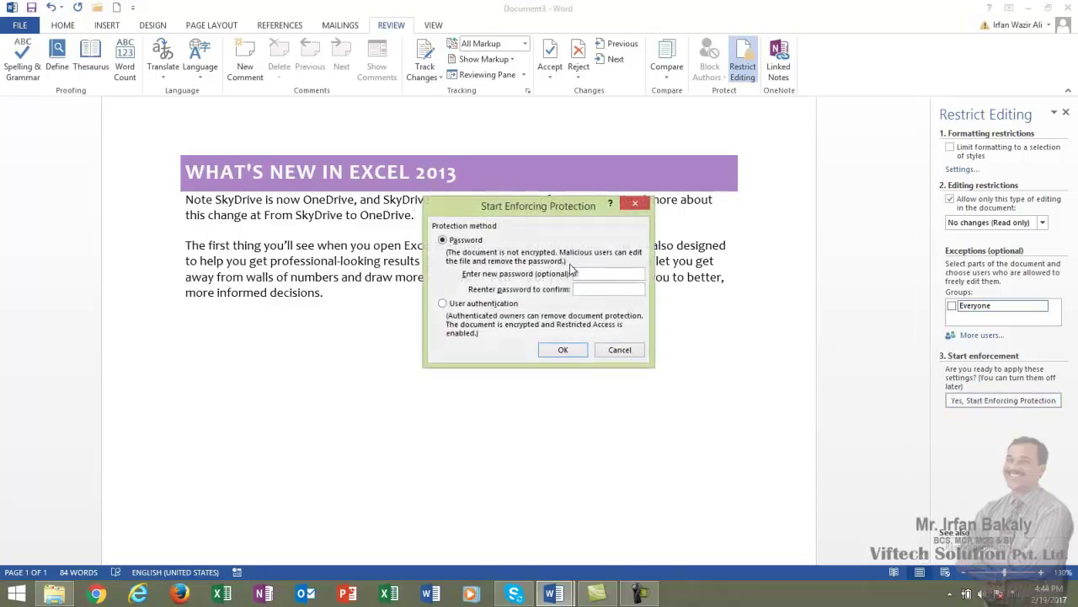
pyautogui.click(614, 276)
pyautogui.press('Tab')
pyautogui.click(573, 353)
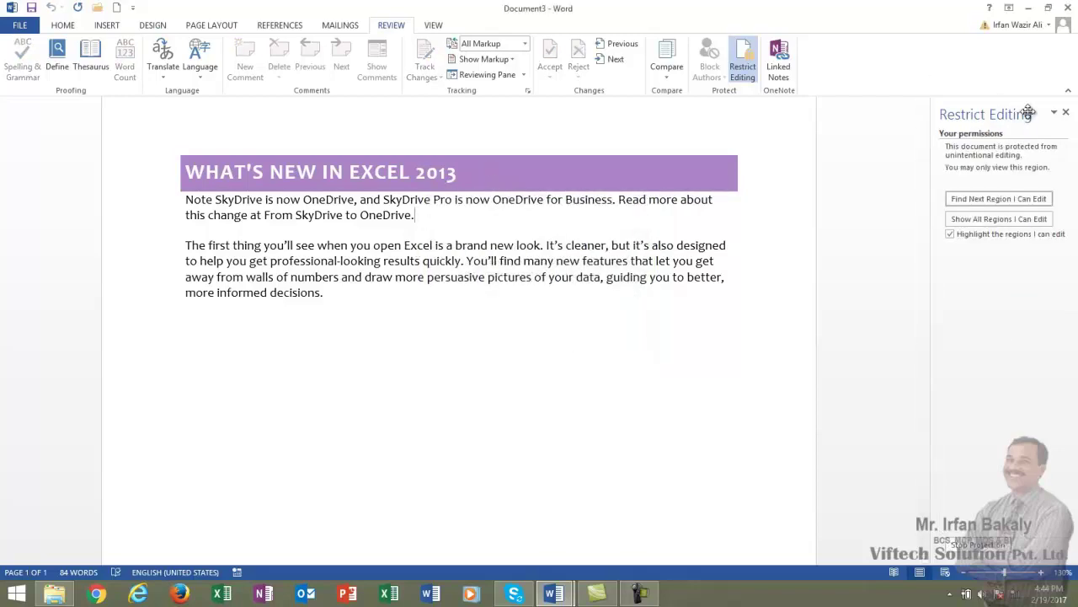
pyautogui.click(1065, 113)
pyautogui.click(409, 321)
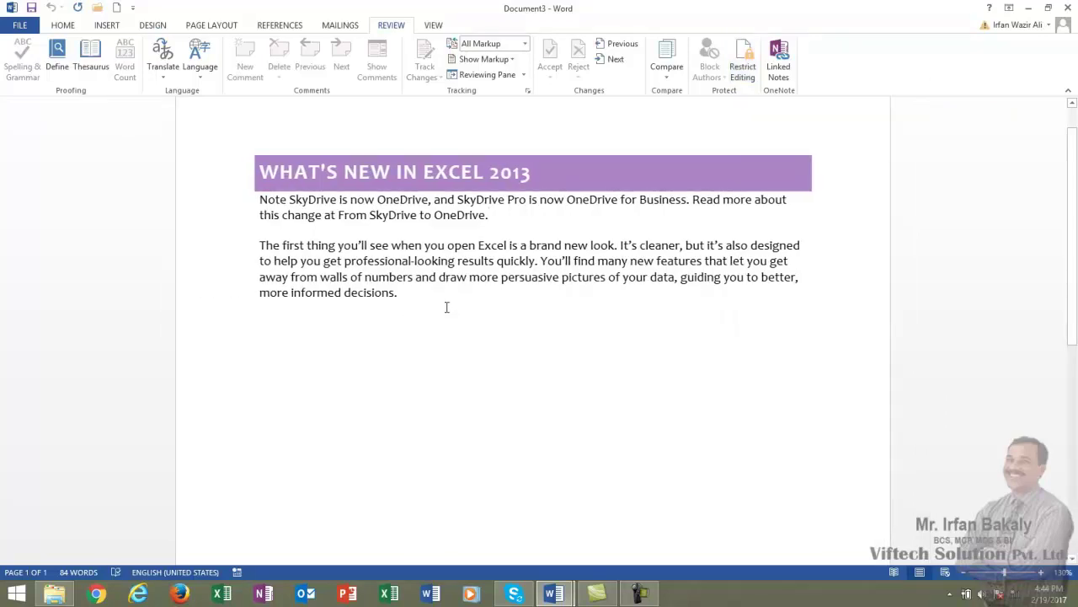
pyautogui.write('a')
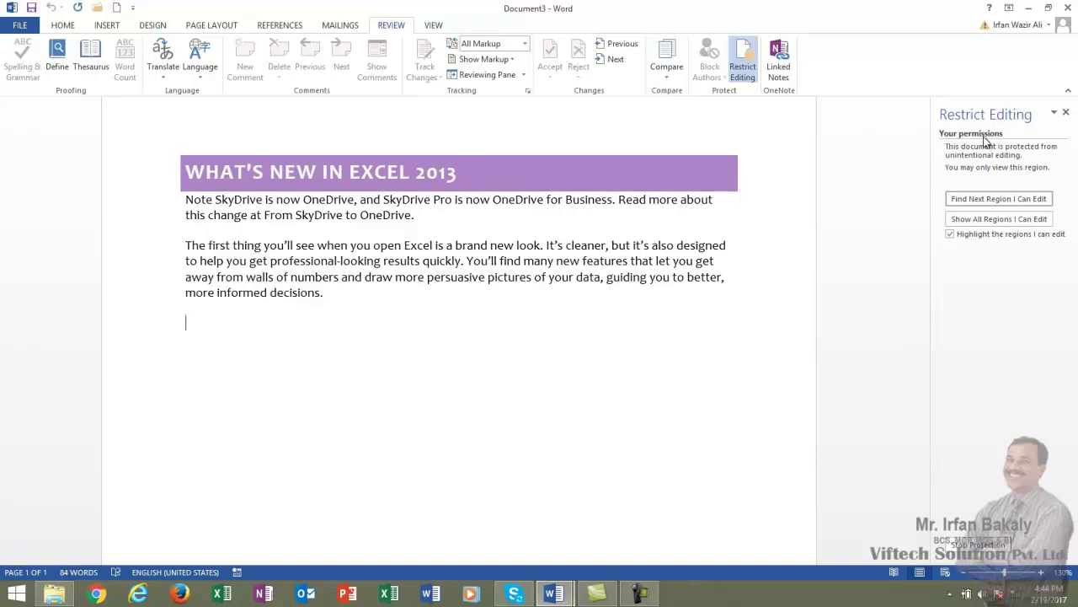
pyautogui.click(1066, 112)
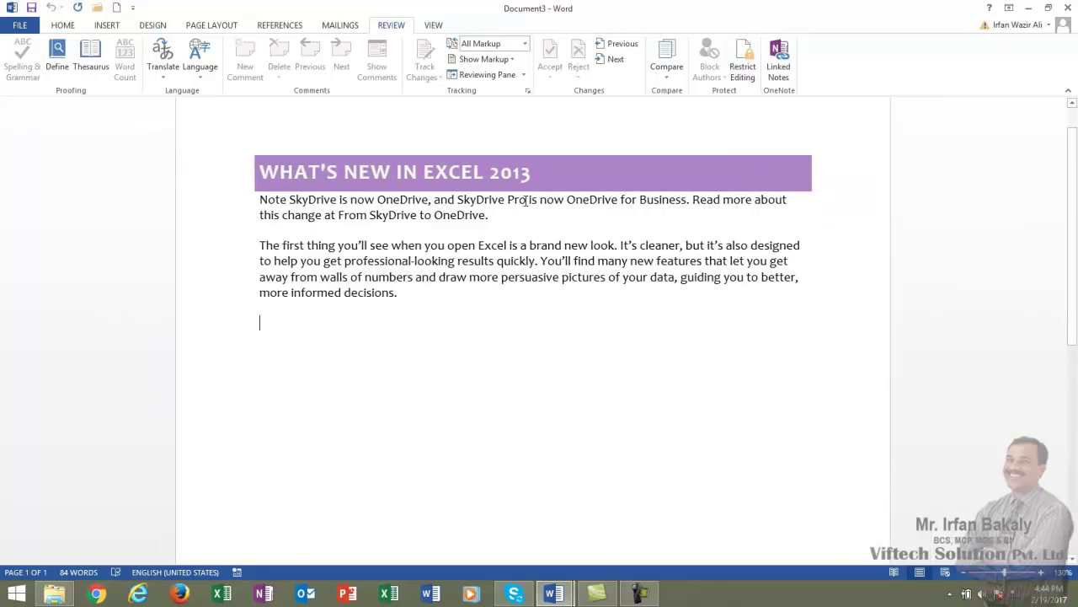
pyautogui.click(743, 68)
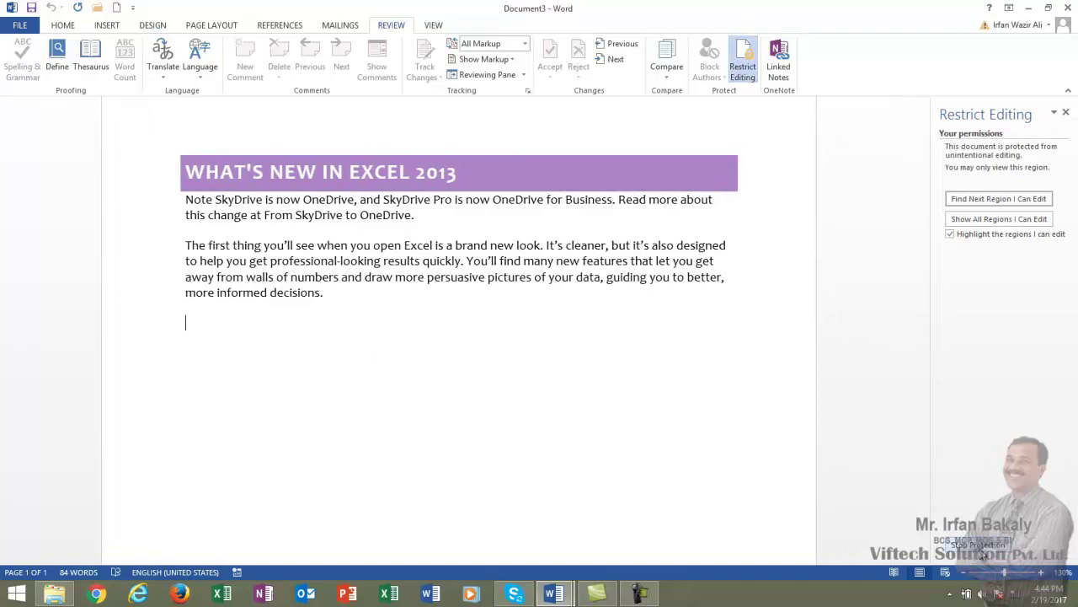
# - Stop protection, dismiss the incorrect-password error, and retry with the correct password
pyautogui.click(979, 546)
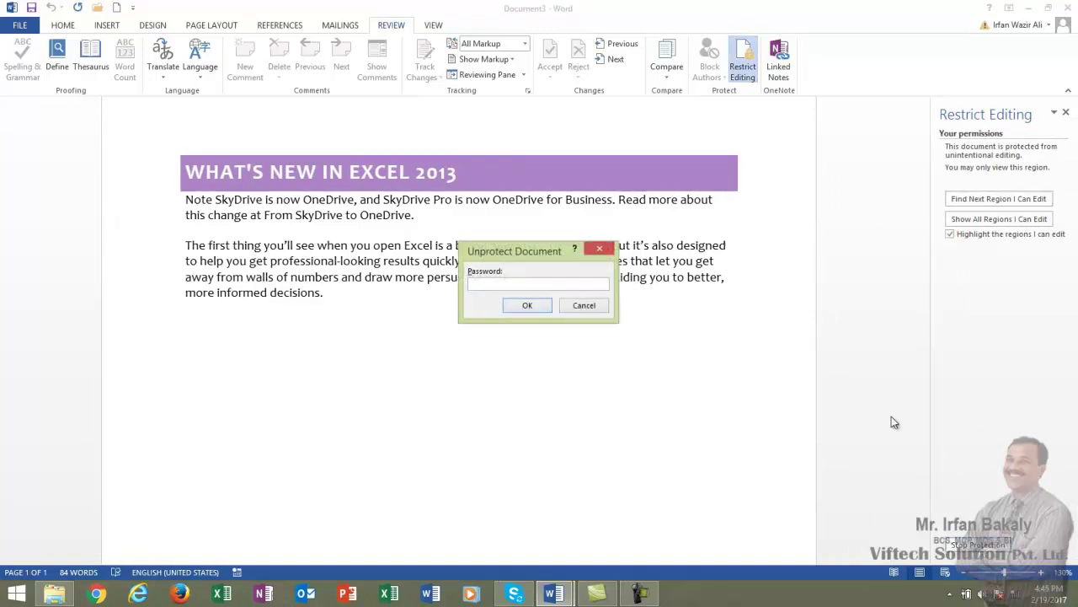
pyautogui.moveTo(548, 257); pyautogui.dragTo(552, 318)
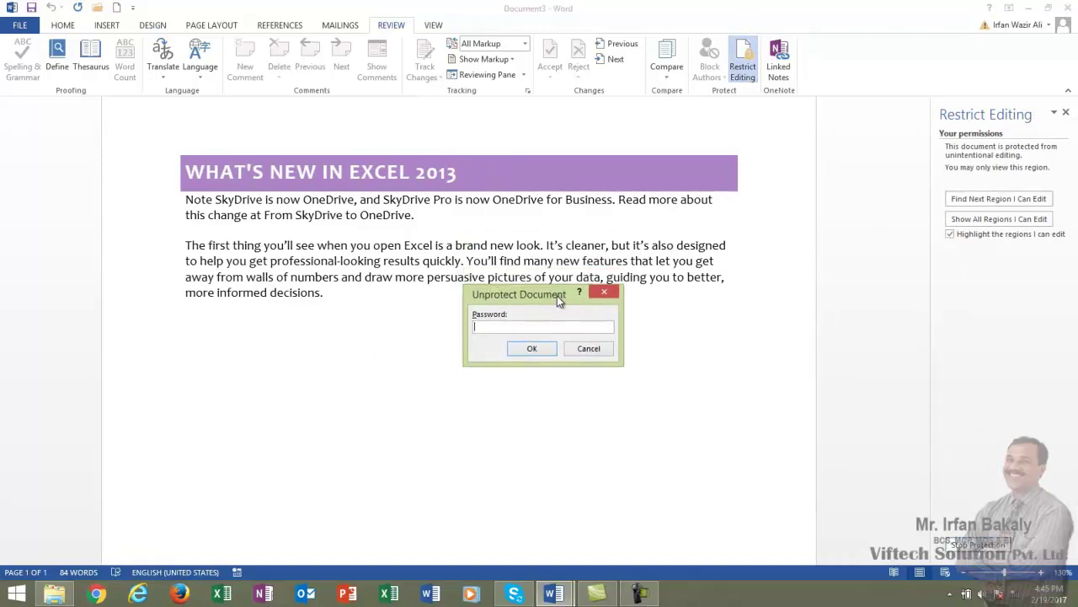
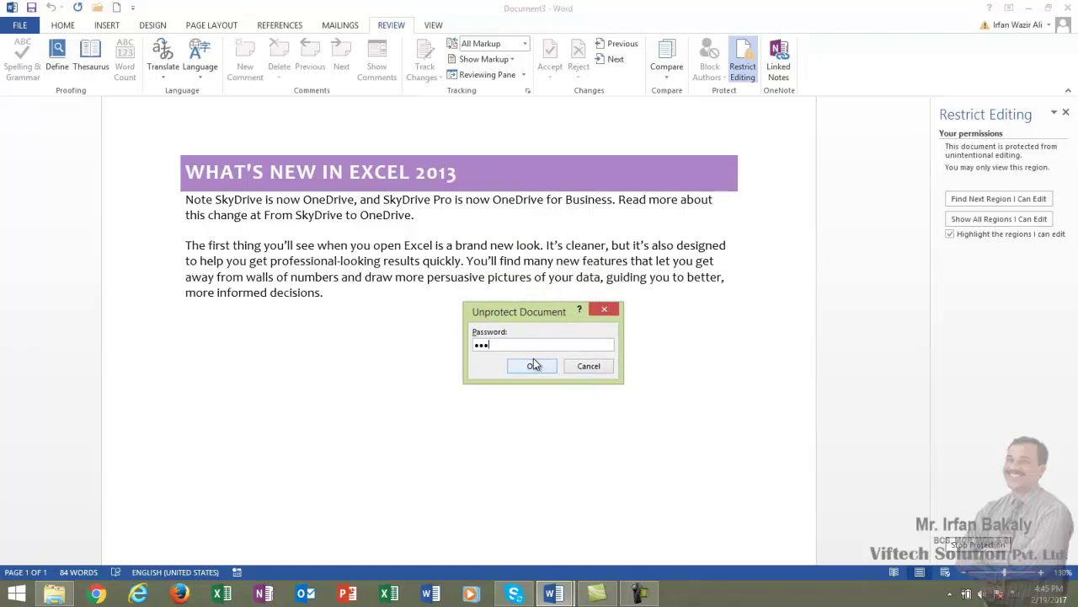
pyautogui.click(533, 364)
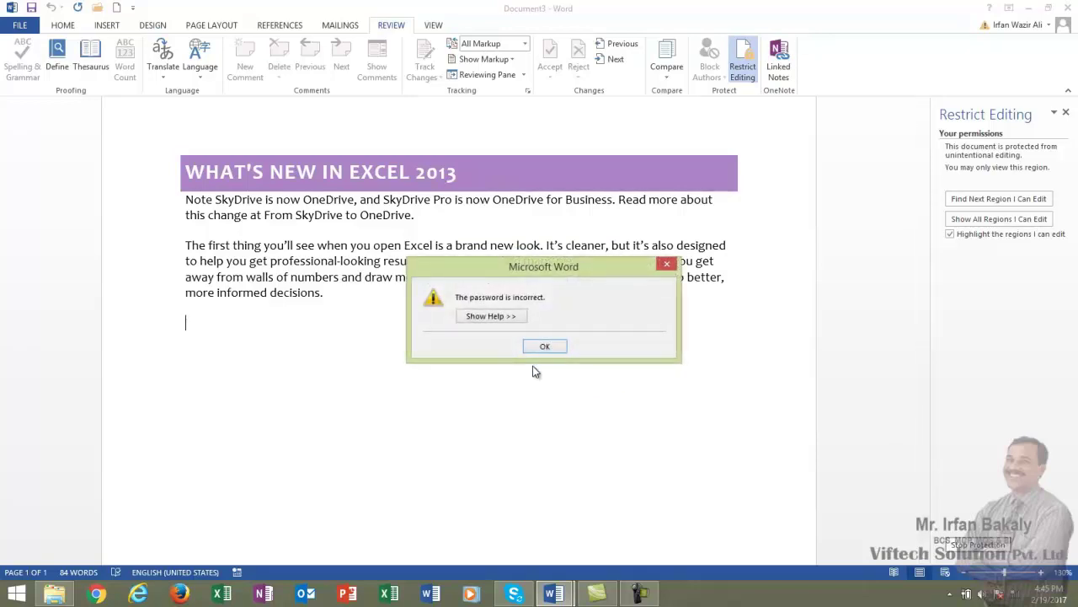
pyautogui.click(546, 347)
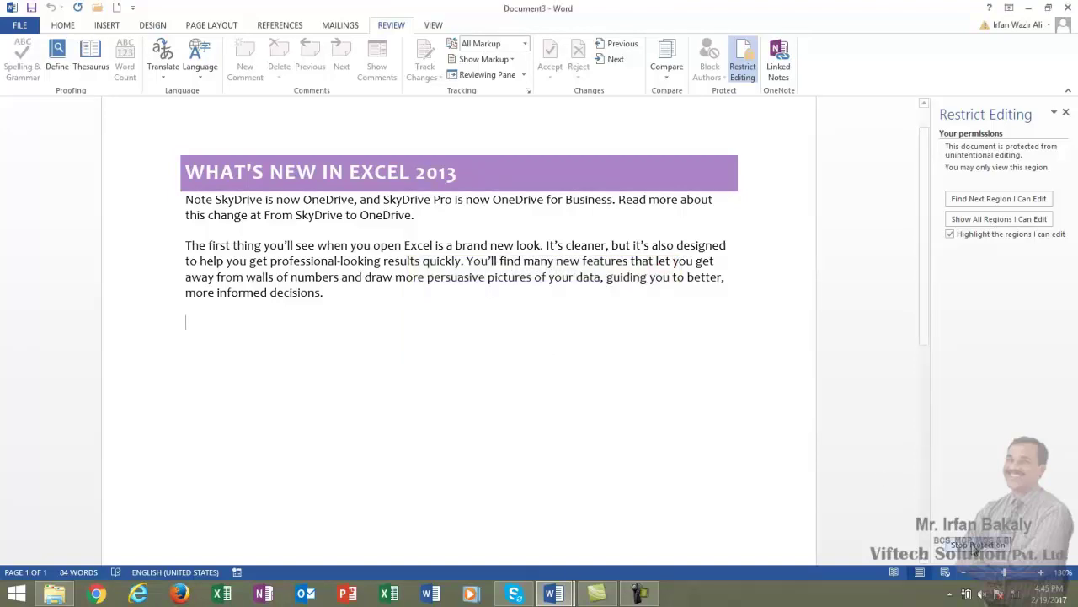
pyautogui.click(977, 544)
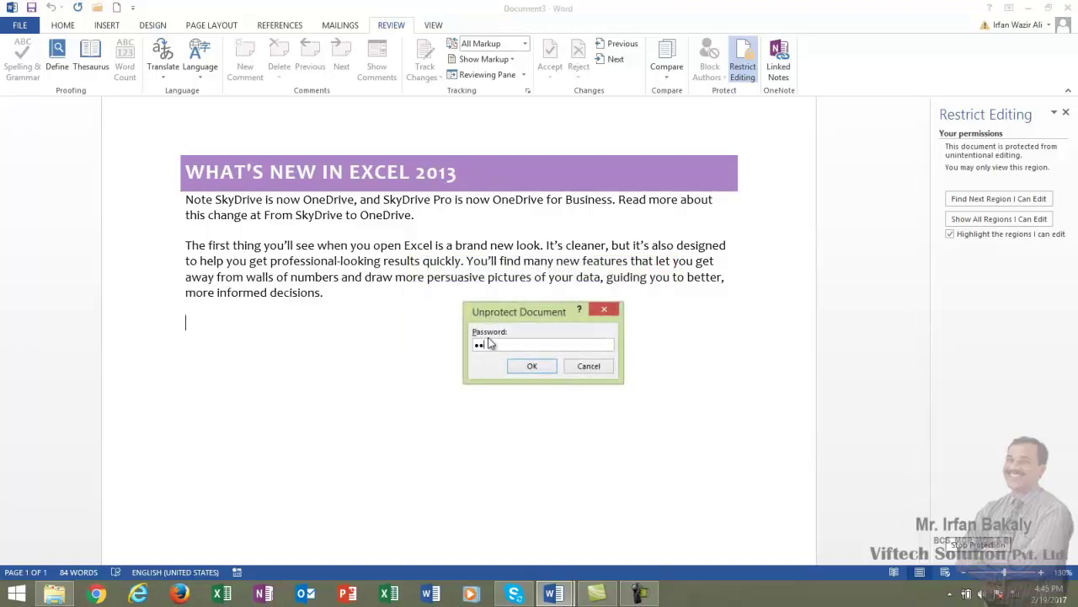
pyautogui.click(548, 368)
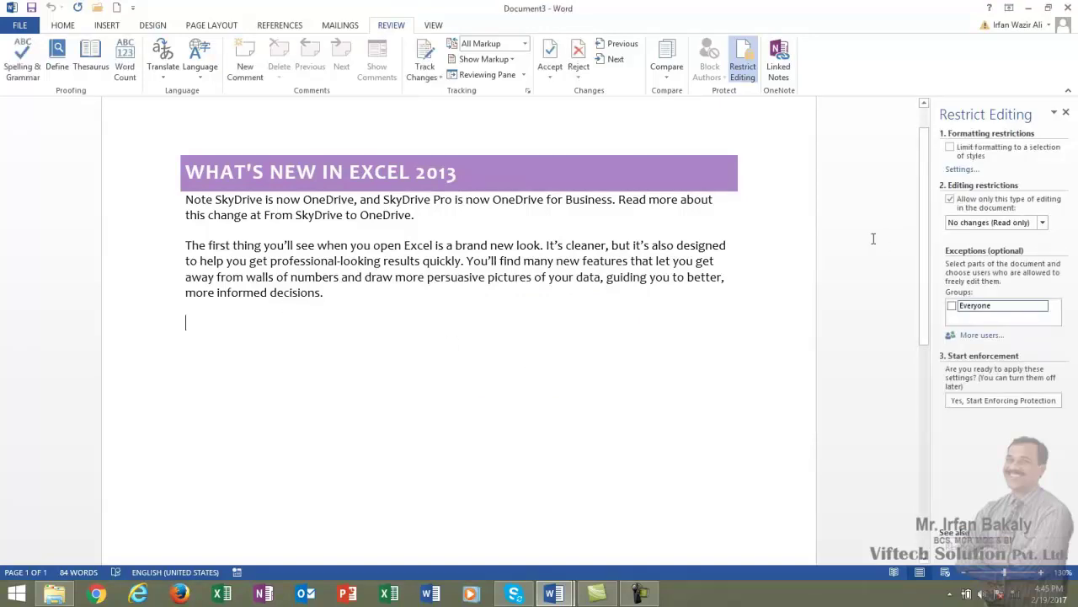
# - Type 'Hello World' on the empty line below the paragraph
pyautogui.click(283, 330)
pyautogui.write('Hello World')
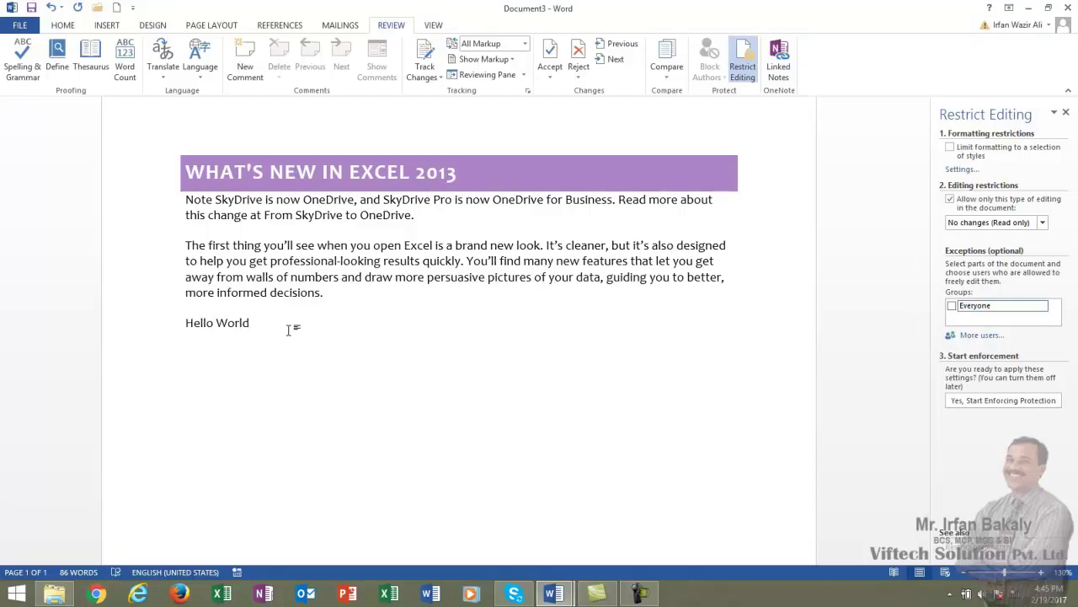
pyautogui.press('F10')
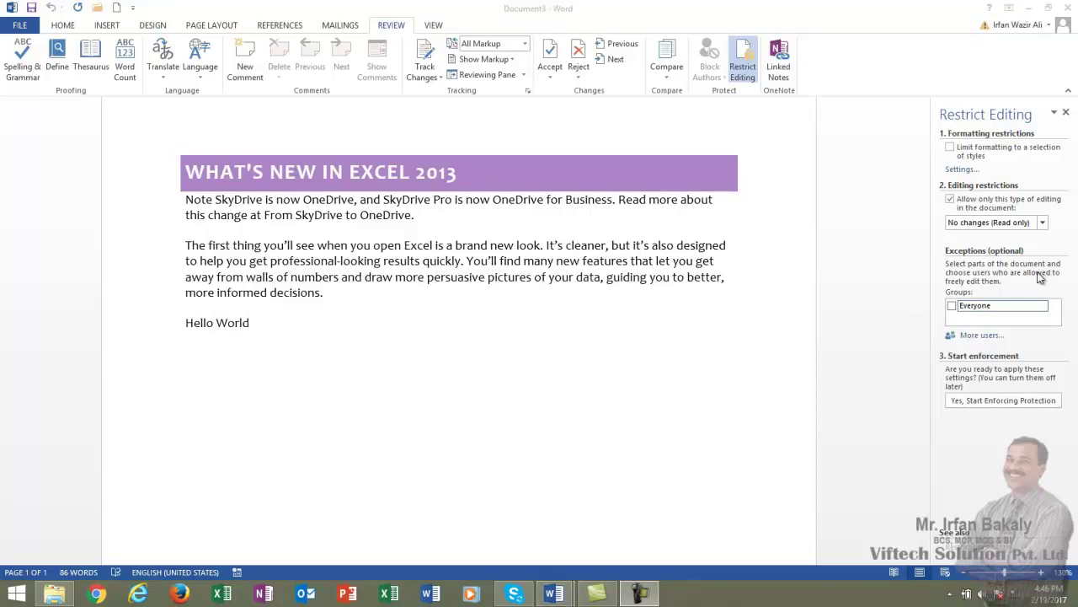
# - Re-enforce read-only protection with a password and test it inside the paragraph
pyautogui.click(693, 366)
pyautogui.click(982, 403)
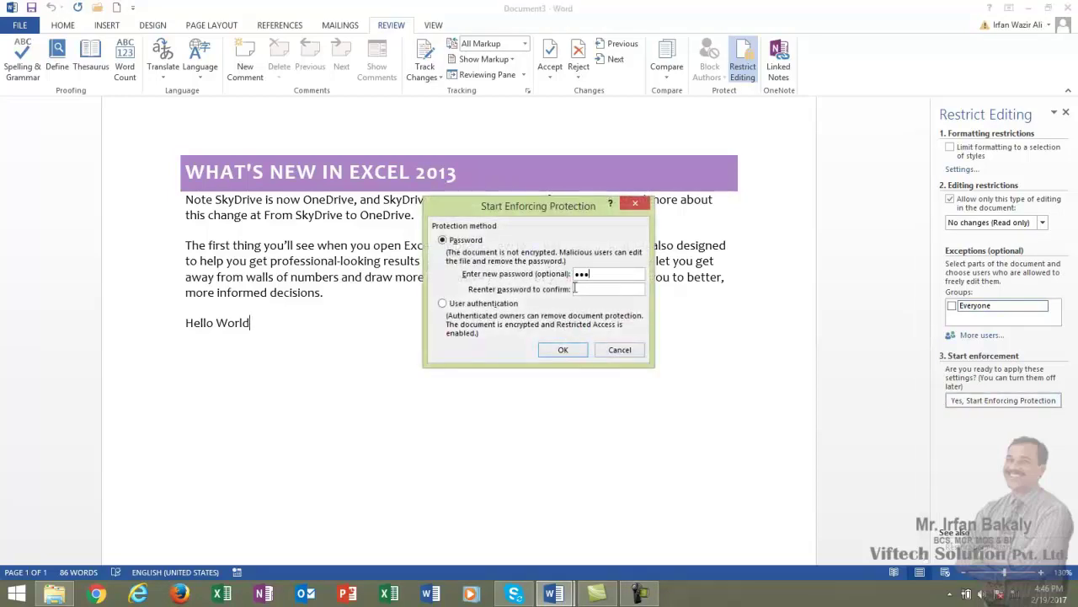
pyautogui.click(571, 352)
pyautogui.click(482, 278)
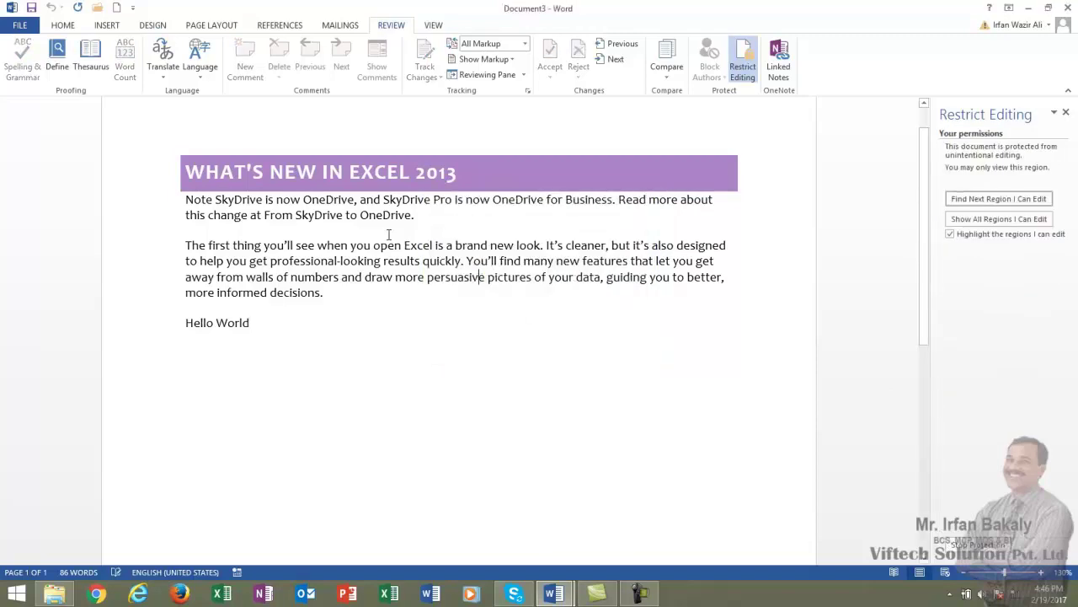
# - Confirm the text is locked, then save the document to the Desktop as 'password file'
pyautogui.press('BackSpace')
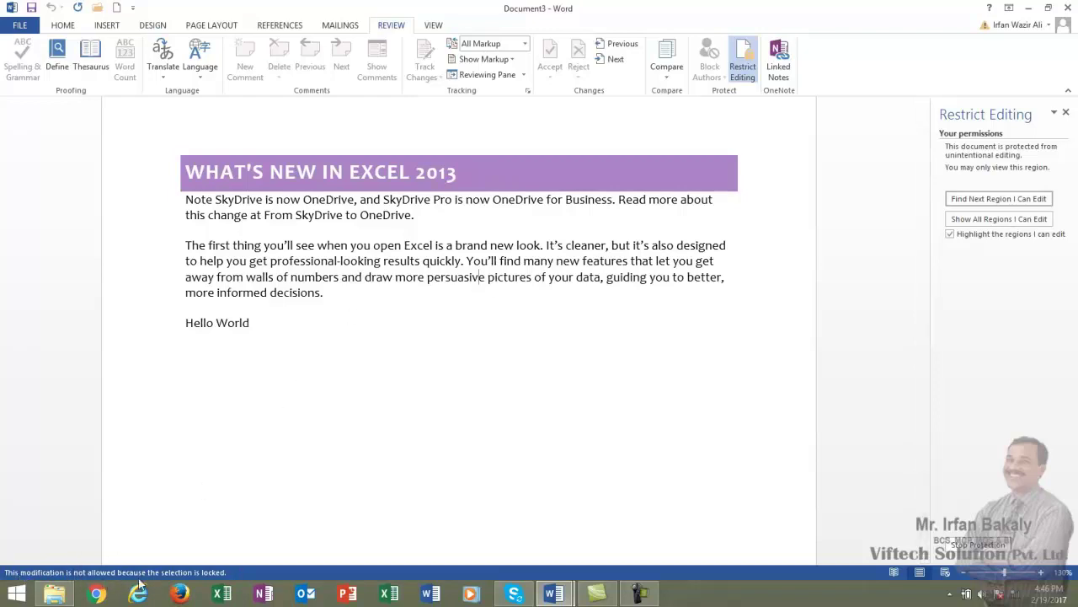
pyautogui.click(453, 345)
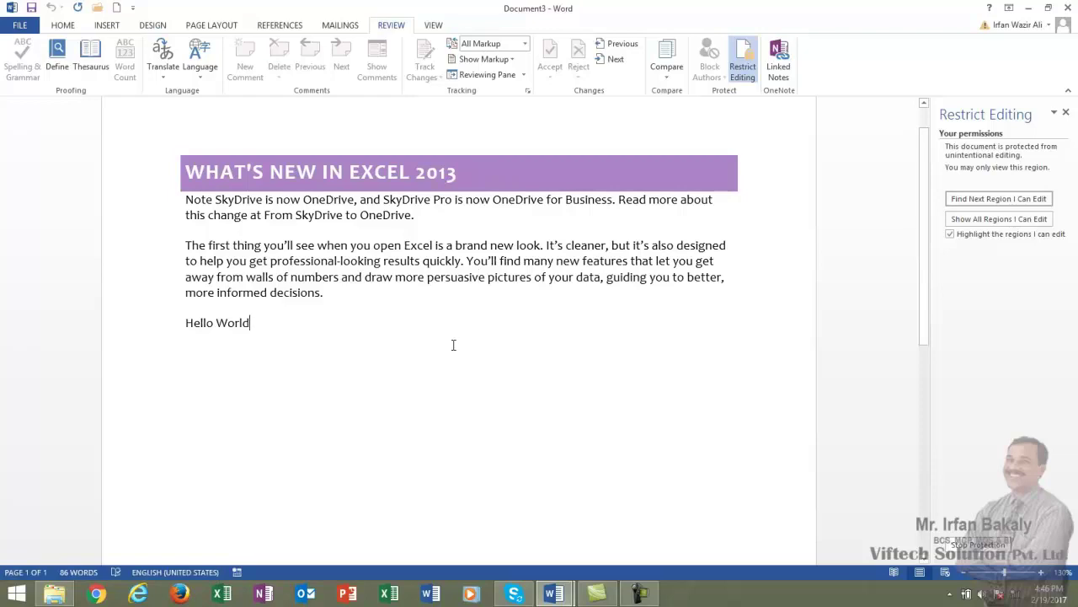
pyautogui.click(39, 8)
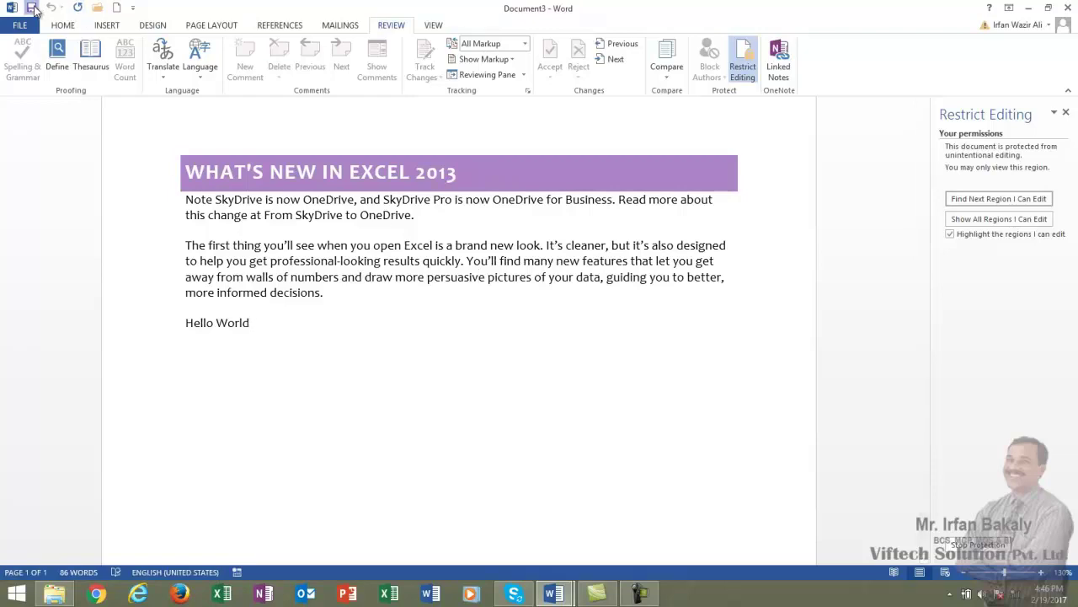
pyautogui.click(163, 148)
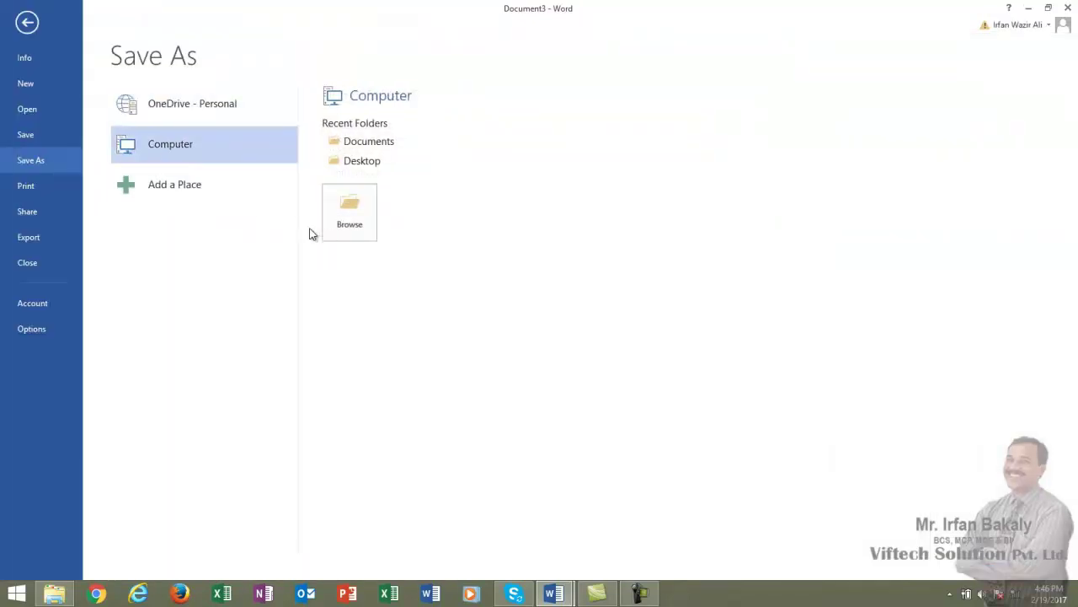
pyautogui.click(345, 160)
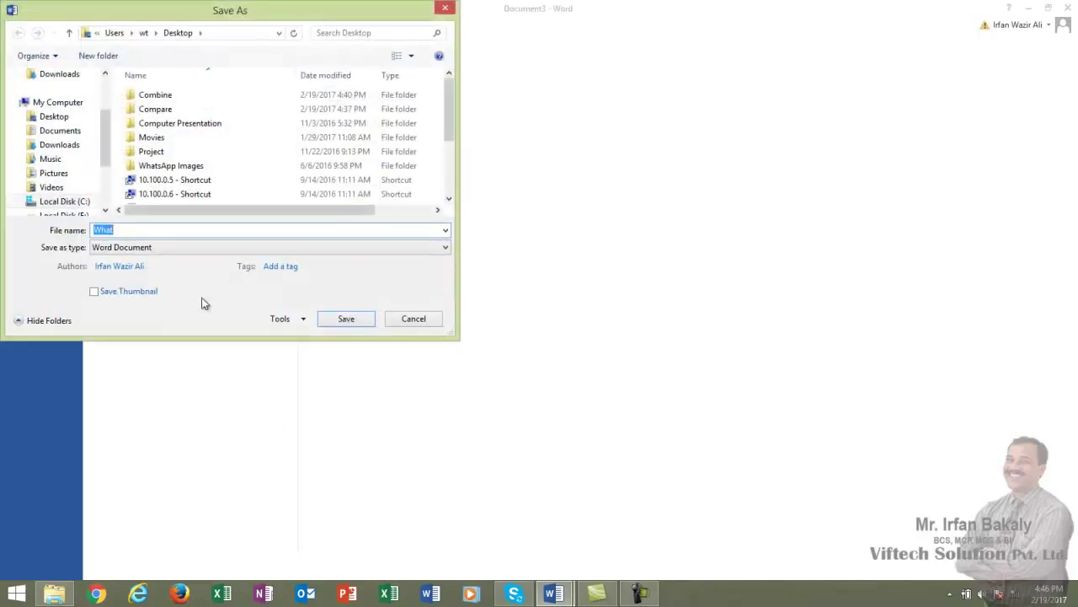
pyautogui.write('passwordf')
pyautogui.press('BackSpace')
pyautogui.write('file')
pyautogui.press('Return')
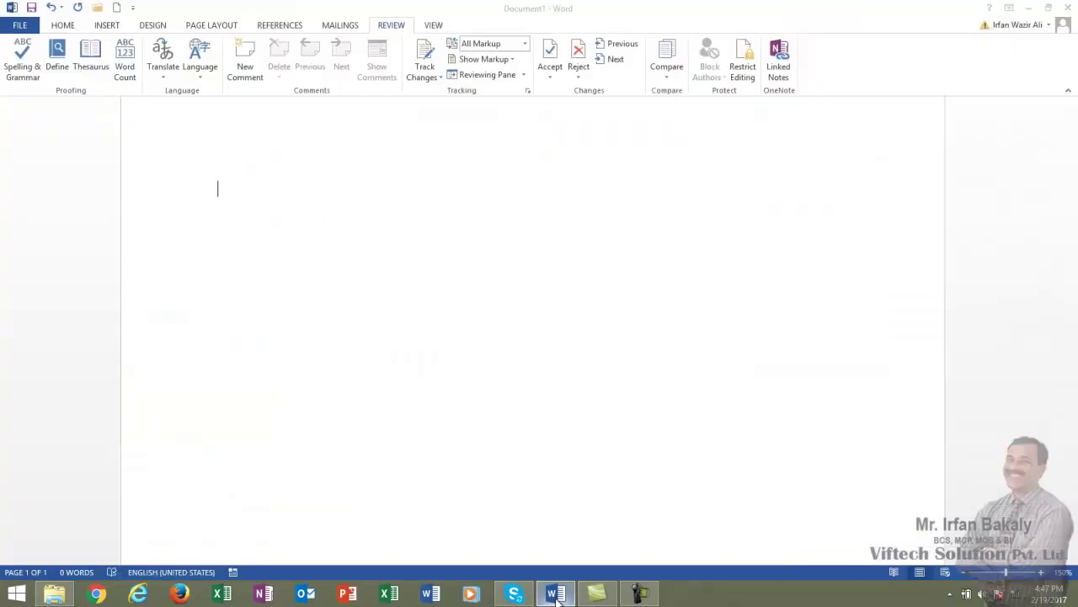
# - Reopen 'password file' from Recent documents in Print Layout and confirm typing is blocked
pyautogui.click(24, 24)
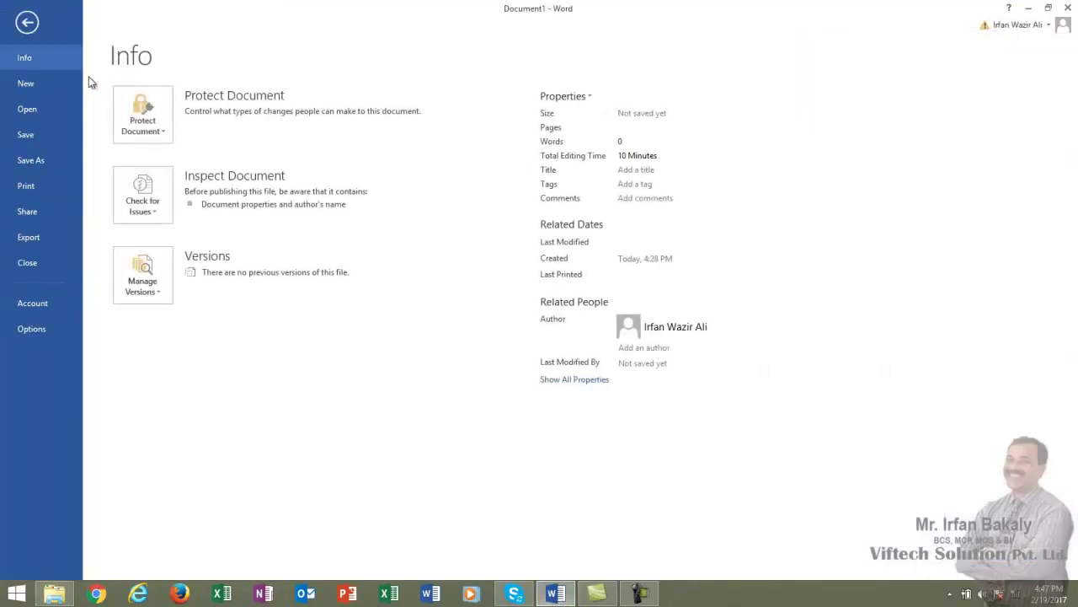
pyautogui.click(28, 109)
pyautogui.click(379, 118)
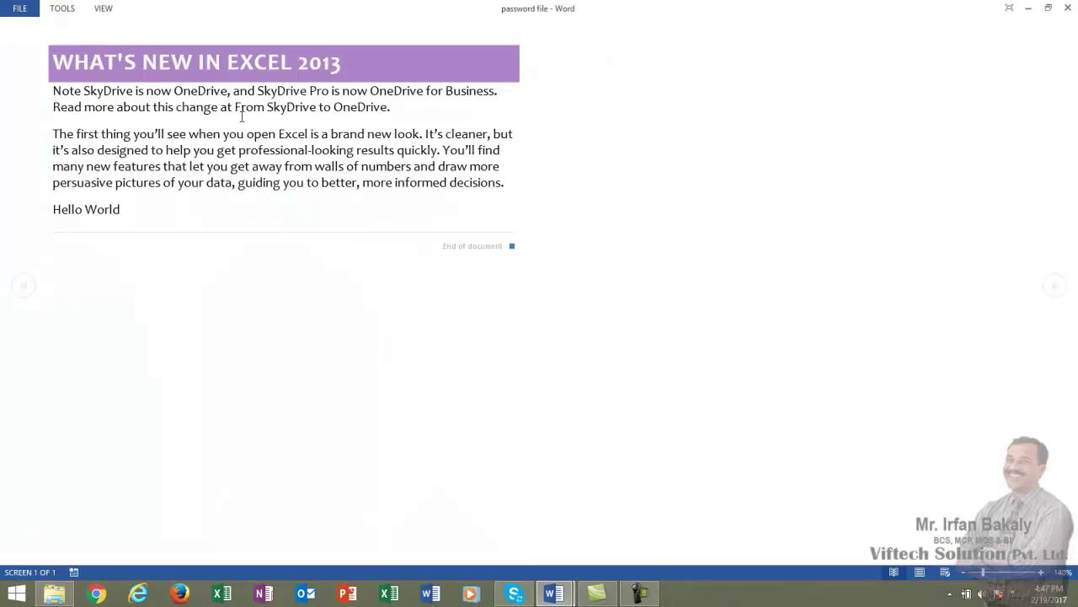
pyautogui.press('Escape')
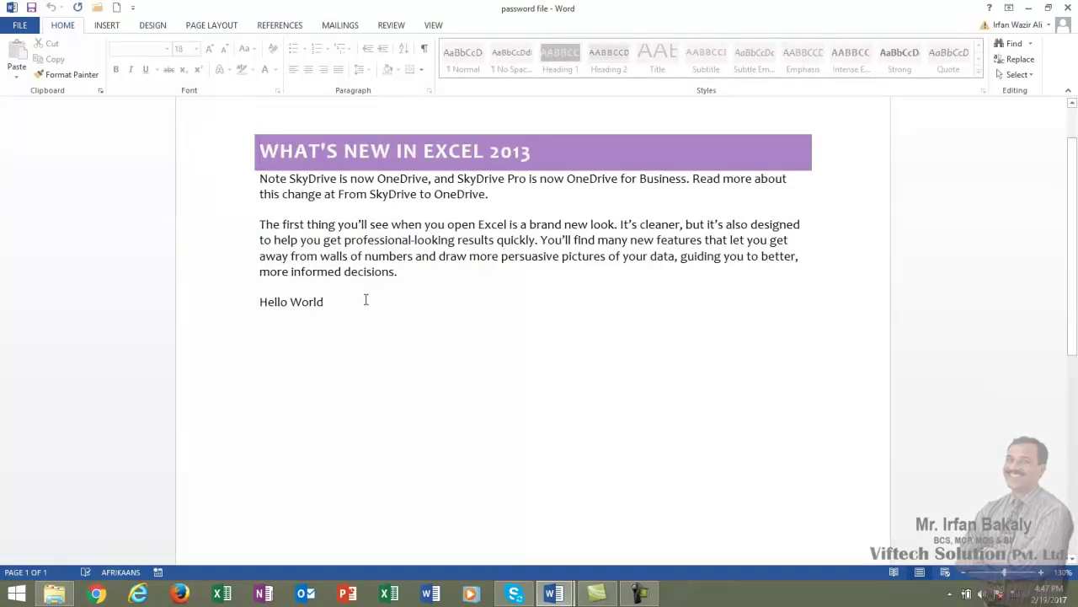
pyautogui.write('a')
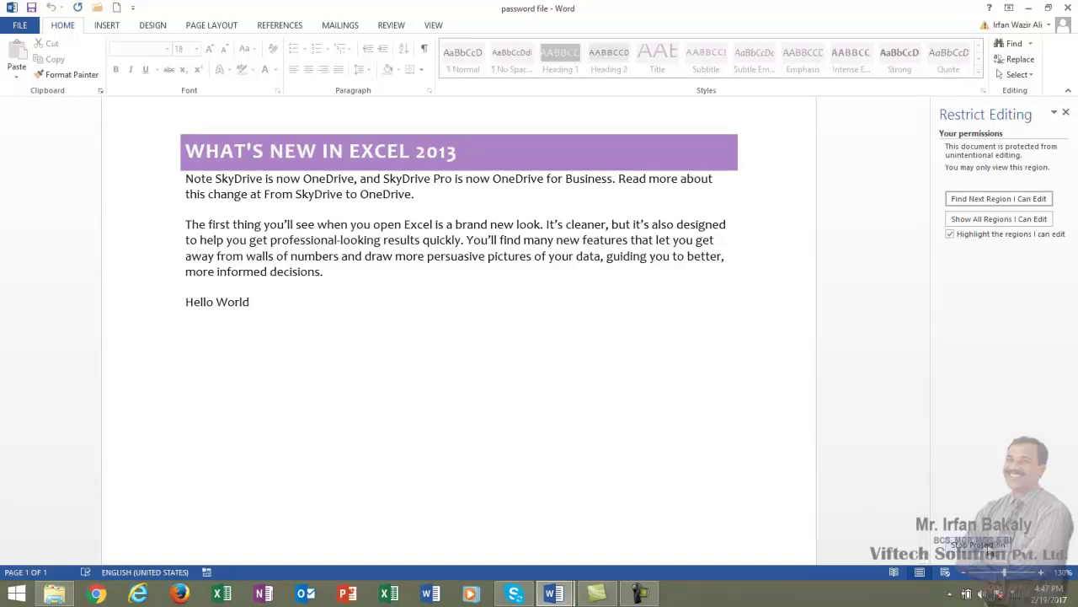
# - Remove the document protection by entering the password
pyautogui.hotkey('ctrl', 'a')
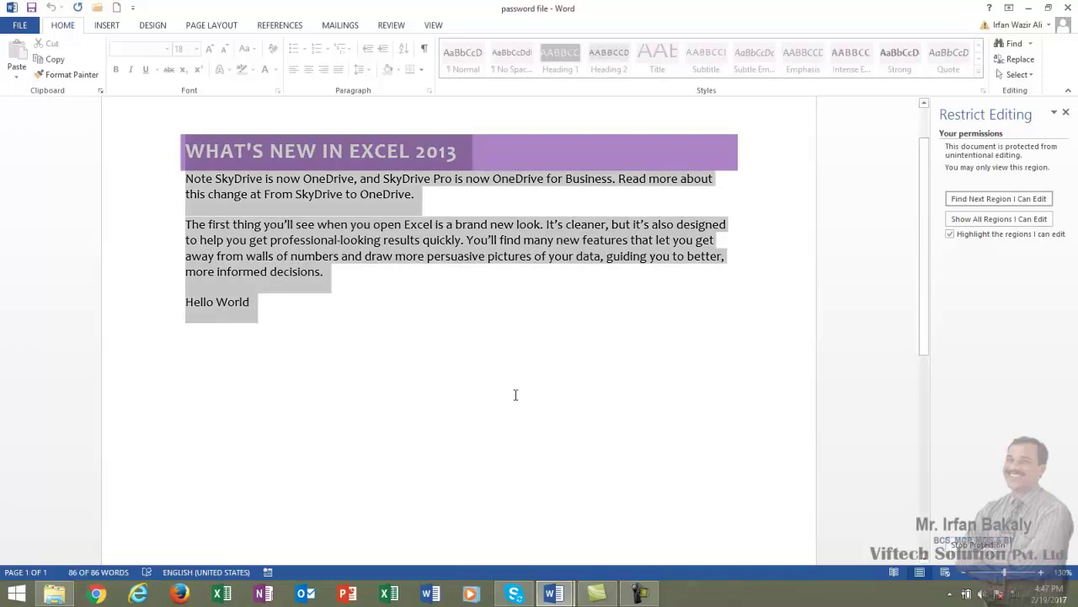
pyautogui.click(515, 396)
pyautogui.click(980, 544)
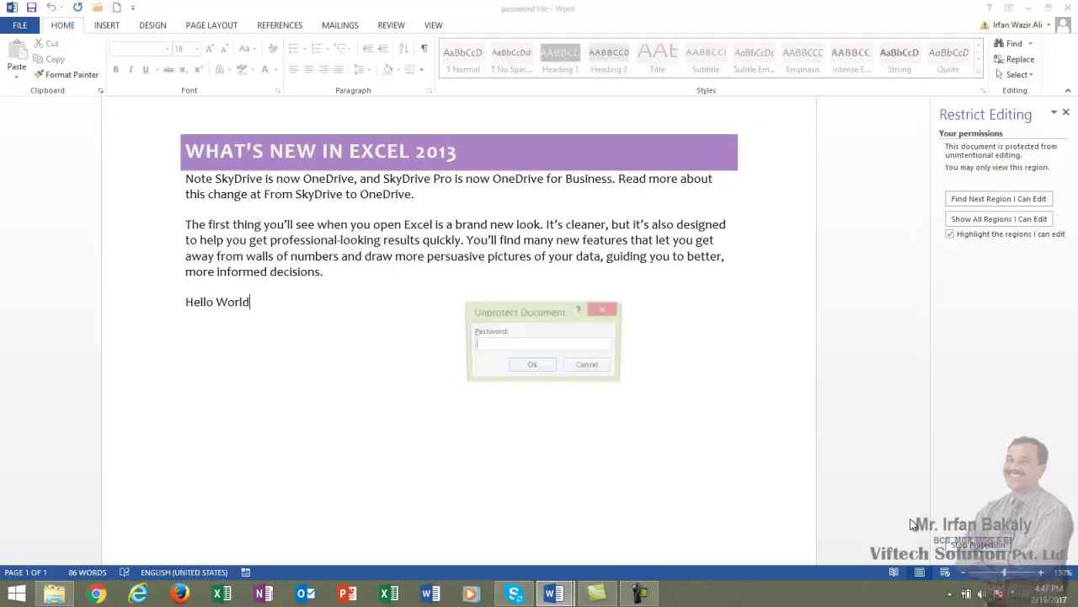
pyautogui.write('1')
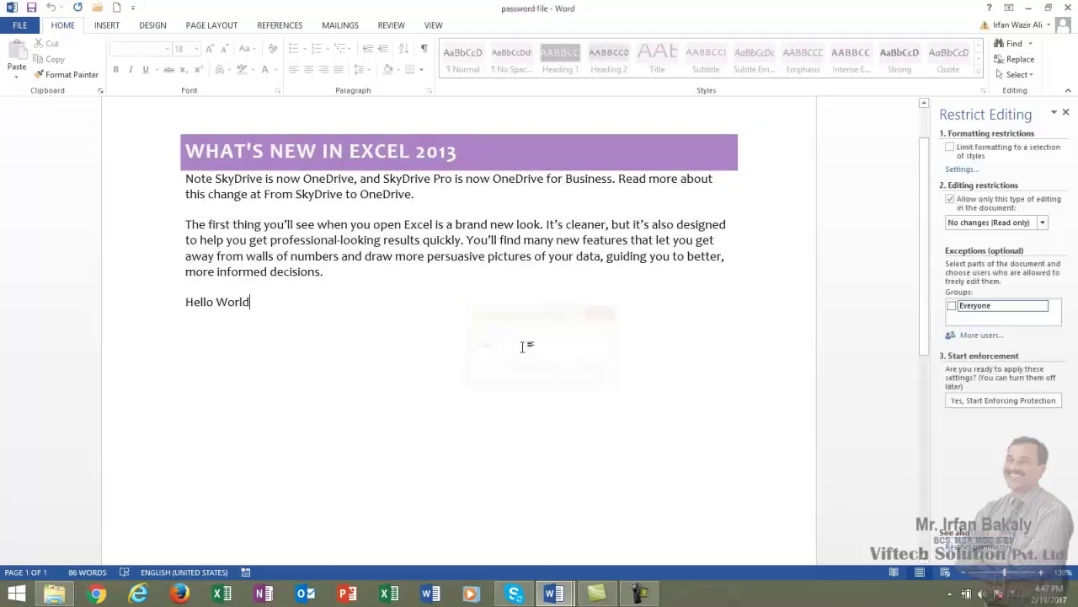
pyautogui.press('Return')
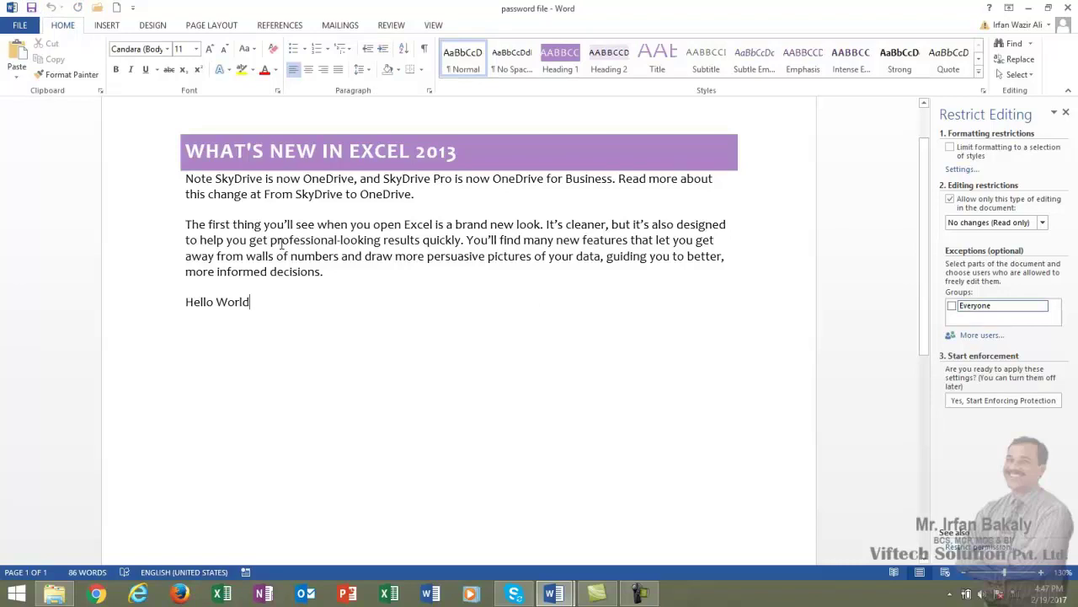
# - Test editing by typing 'asdf' in the paragraph and 'asdfasdf' inside 'World'
pyautogui.write('asdf')
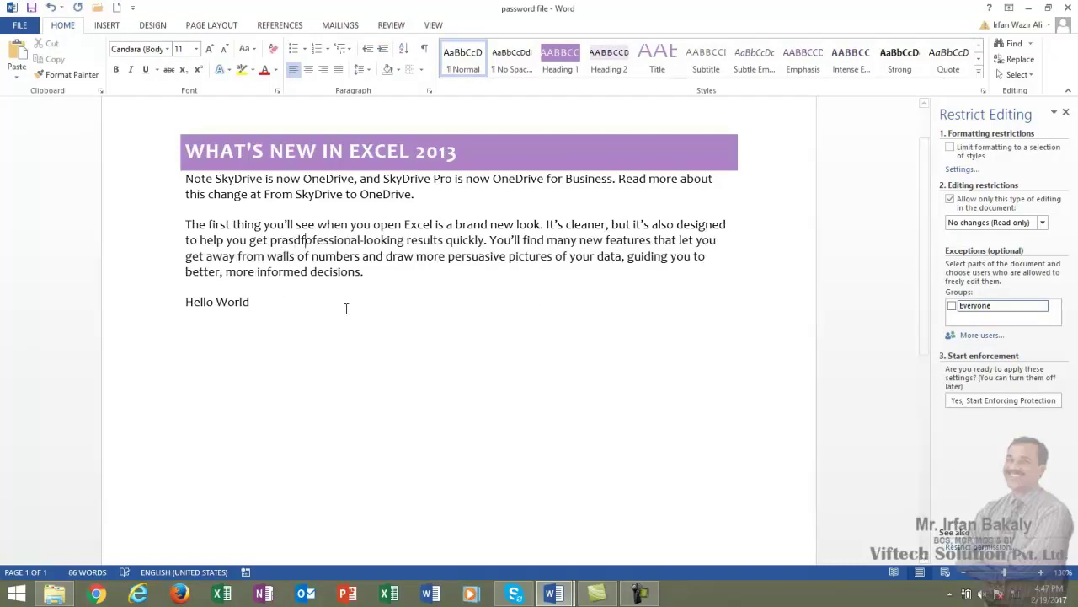
pyautogui.press('BackSpace')
pyautogui.press('BackSpace')
pyautogui.click(240, 302)
pyautogui.write('asdfasdf')
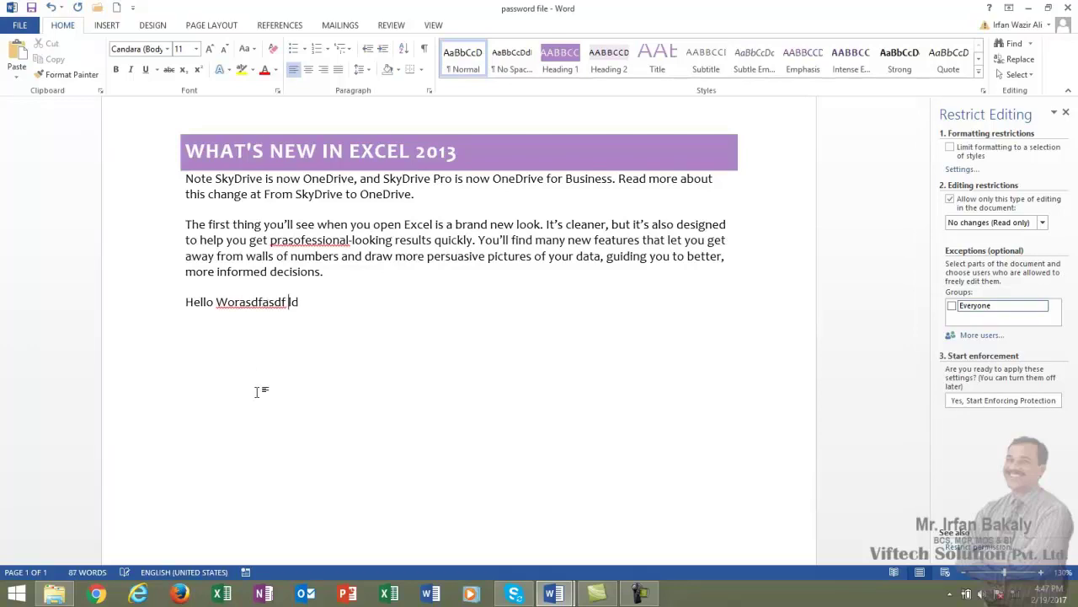
# - Save the edited 'password file' and close it
pyautogui.click(25, 27)
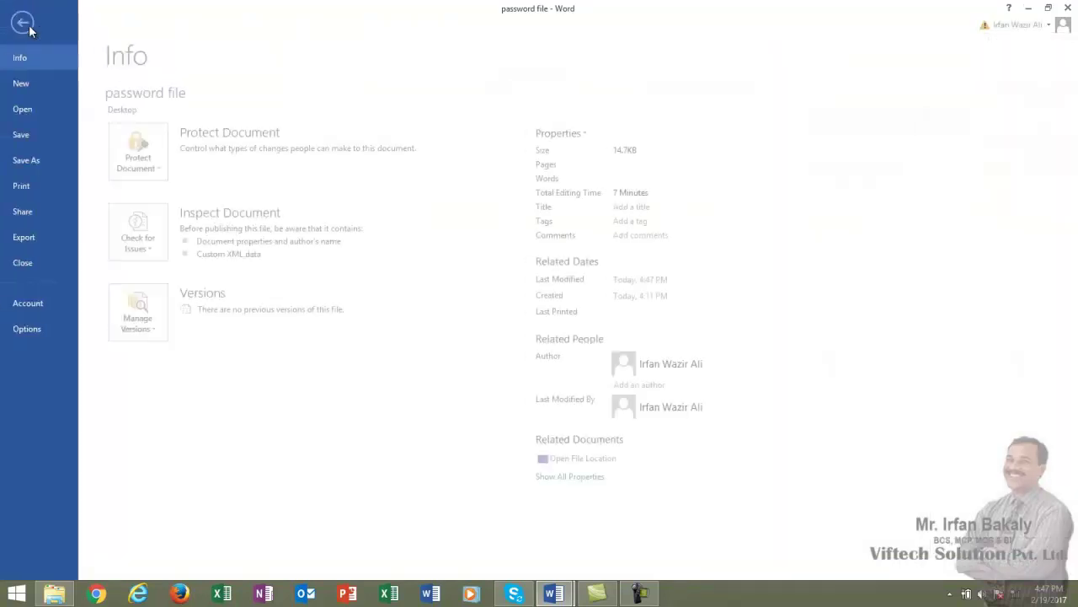
pyautogui.click(42, 135)
pyautogui.click(19, 26)
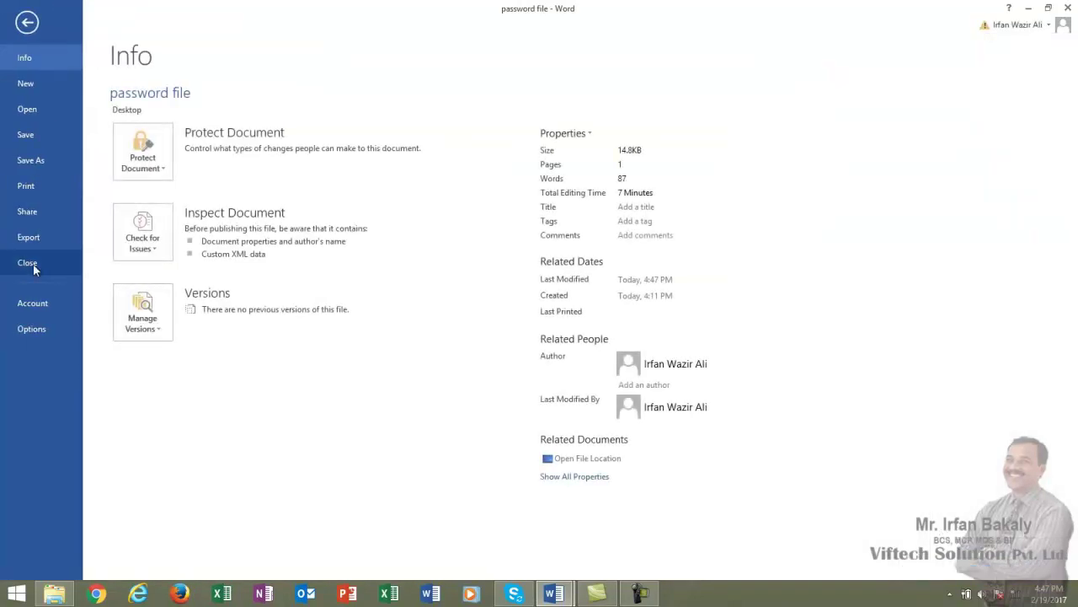
pyautogui.click(33, 264)
# - Reopen 'password file' from Recent and append 'asdf asdf adfasdfasdf' to the Hello line
pyautogui.click(20, 24)
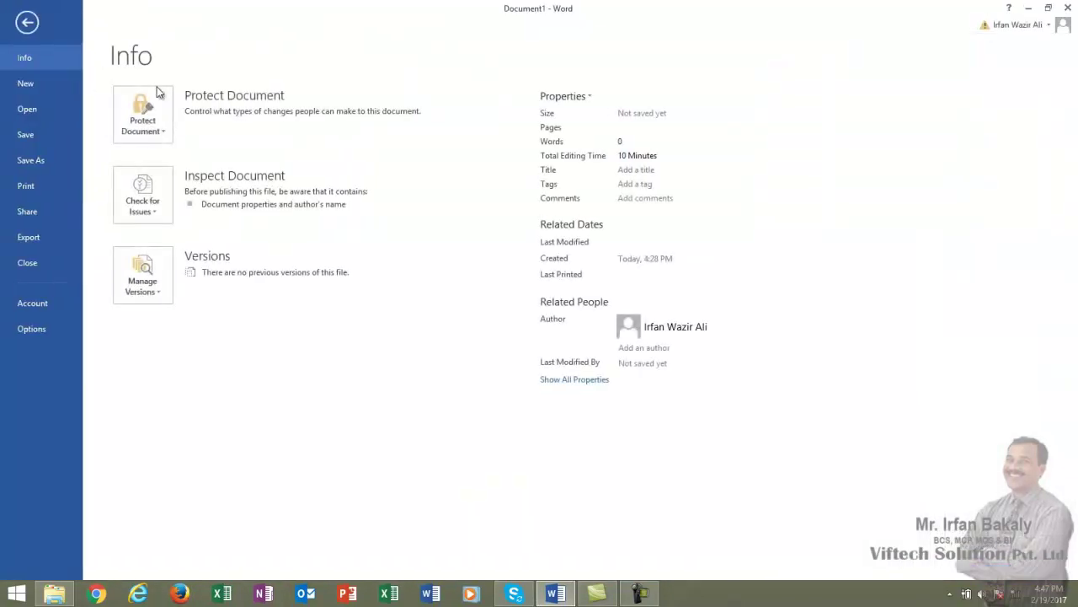
pyautogui.click(45, 108)
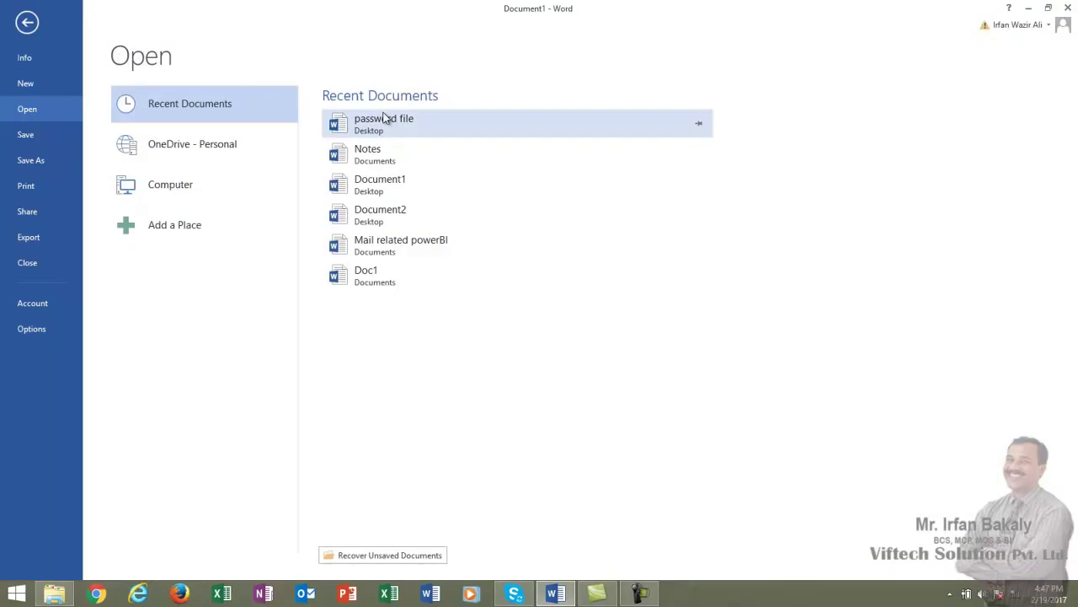
pyautogui.click(385, 115)
pyautogui.click(417, 381)
pyautogui.write('asdf asdf adfasdfasdf')
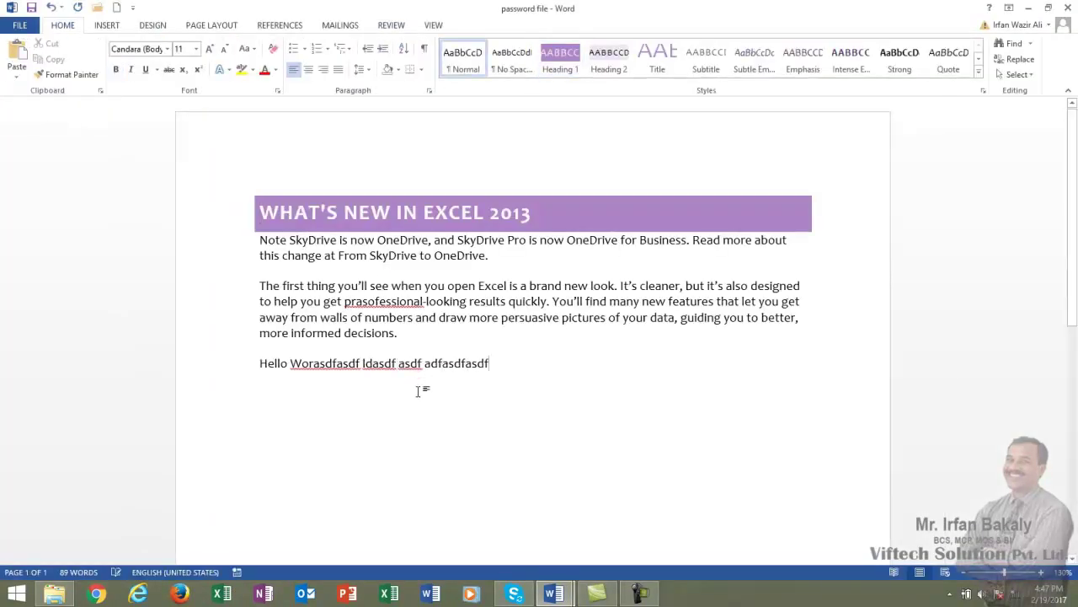